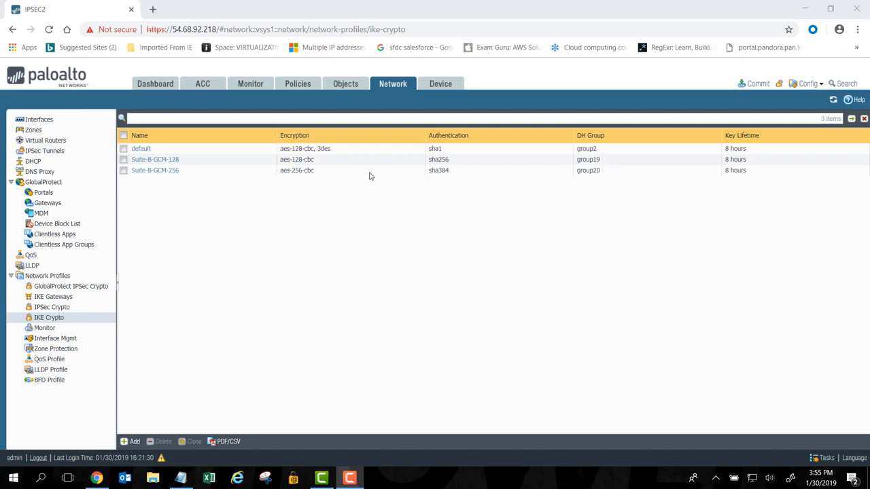
click(131, 442)
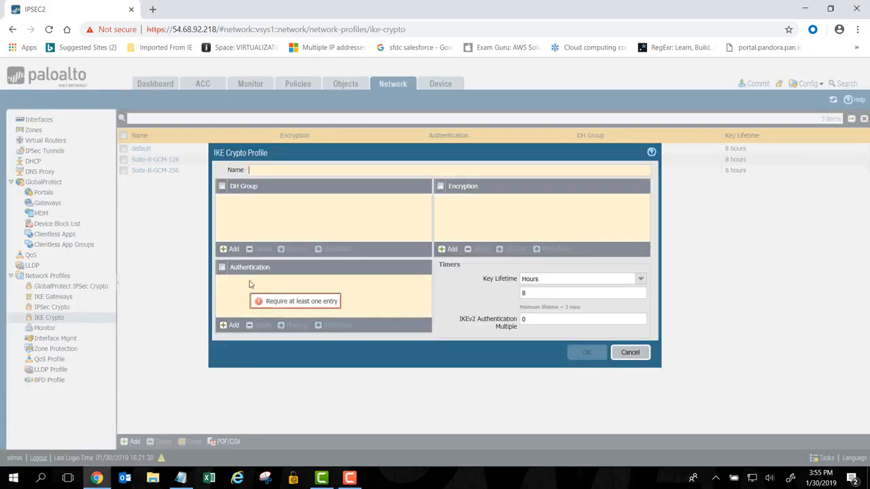
click(231, 250)
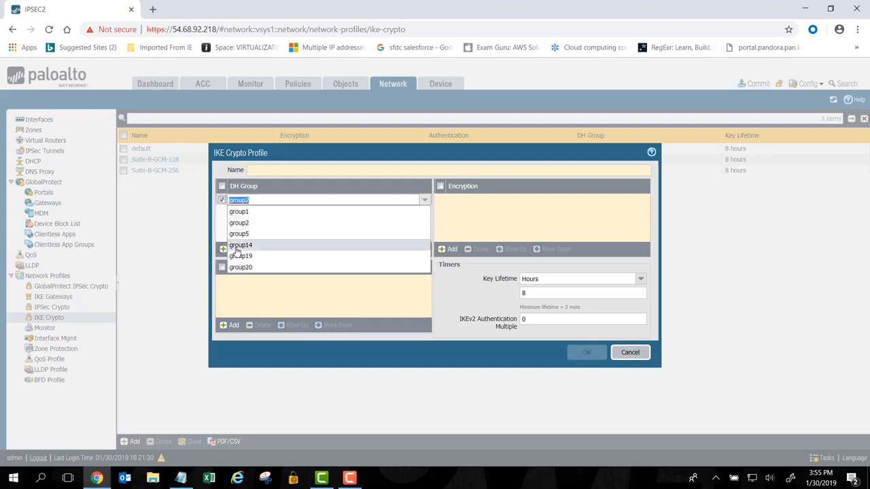
click(236, 293)
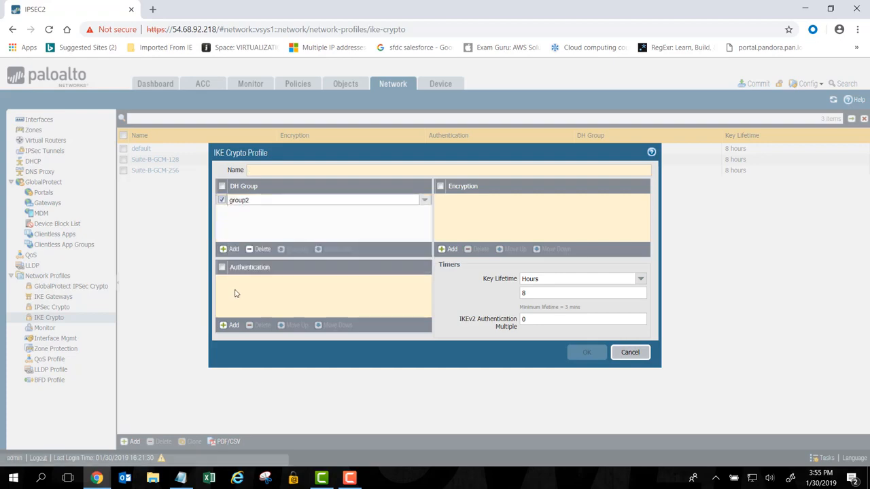
click(229, 325)
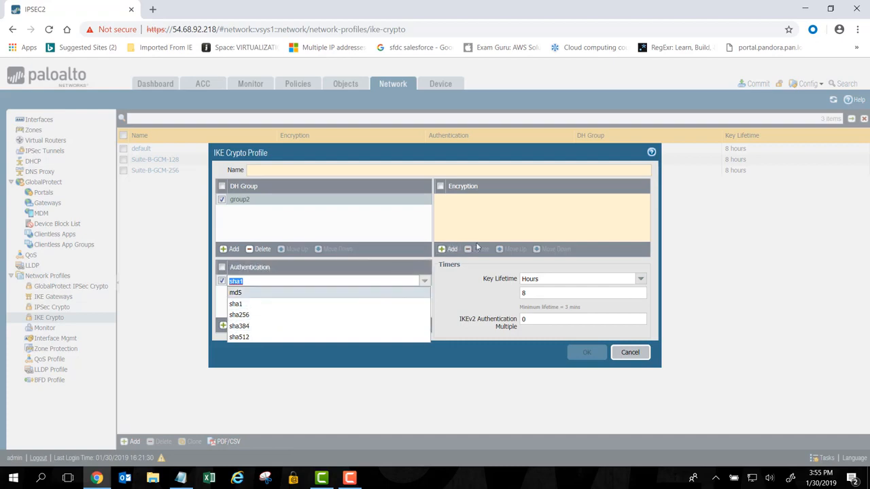
click(449, 249)
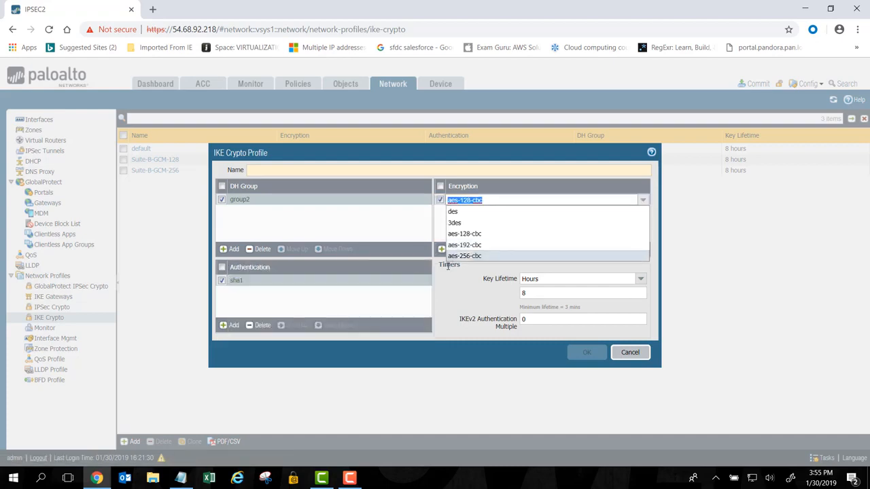
key(Tab)
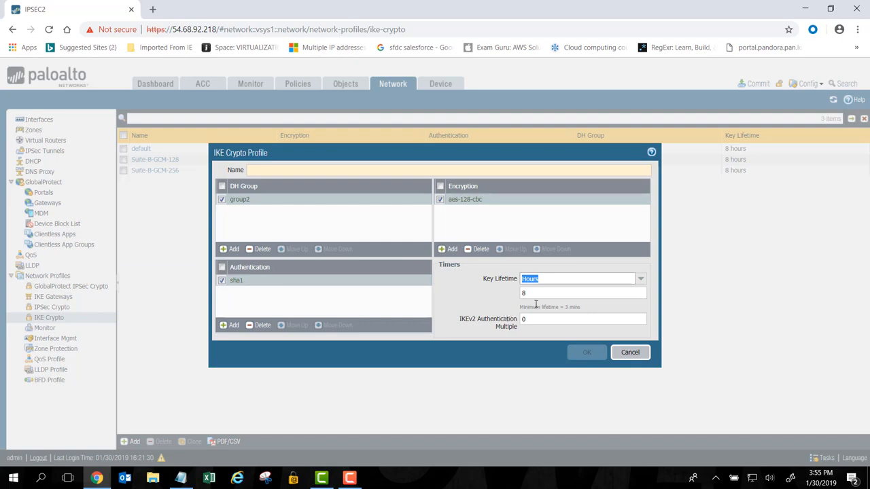
click(629, 353)
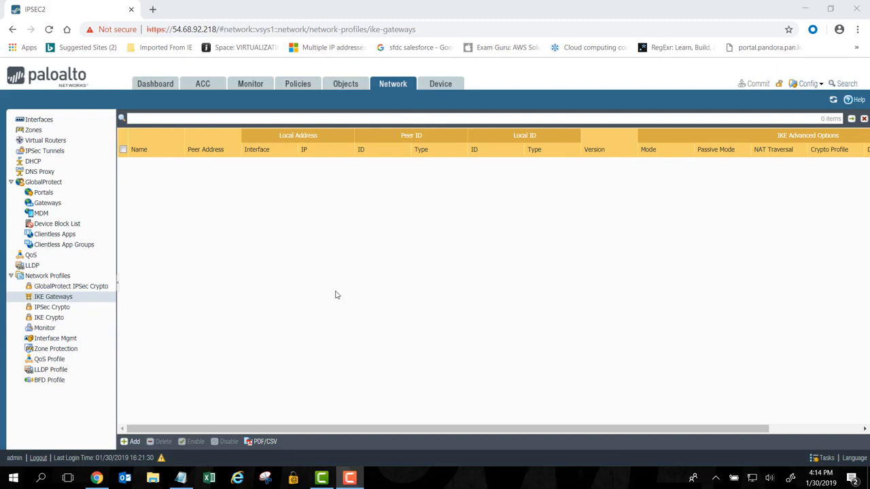
Step: Add a new IKE gateway named IKE1 and set its version to IKEv1 only mode
click(132, 443)
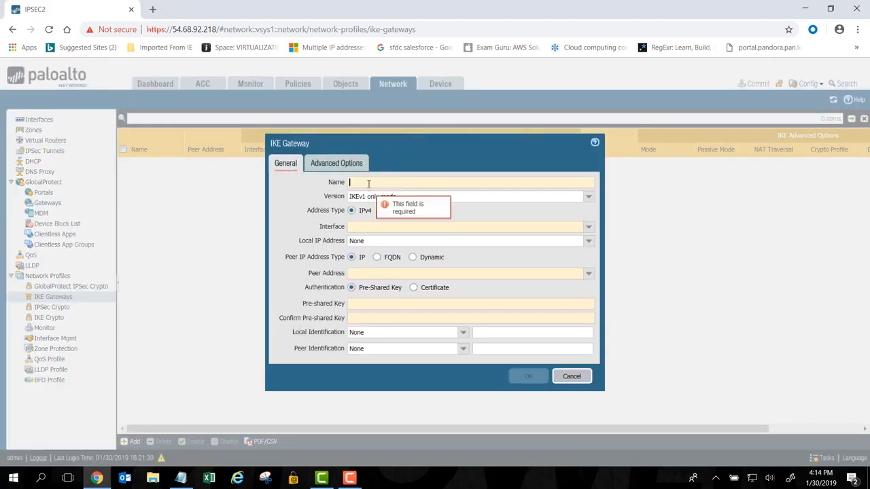
text(IP)
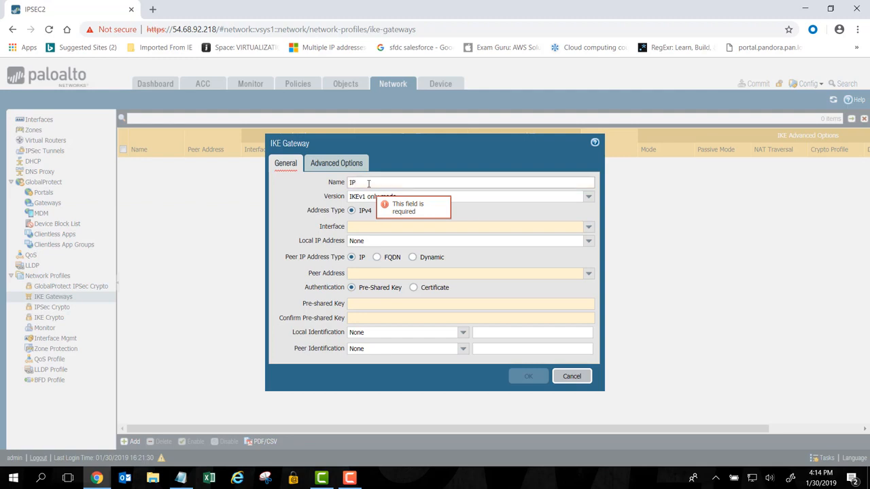
text(K)
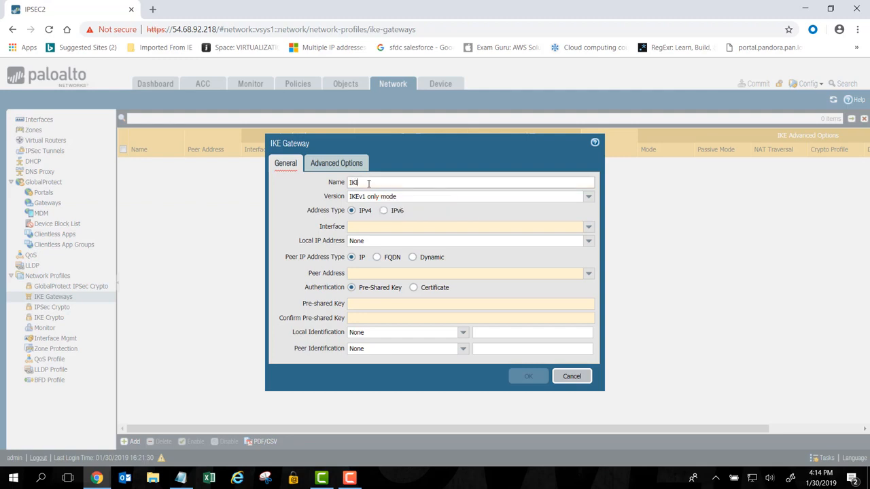
text(E1)
click(589, 198)
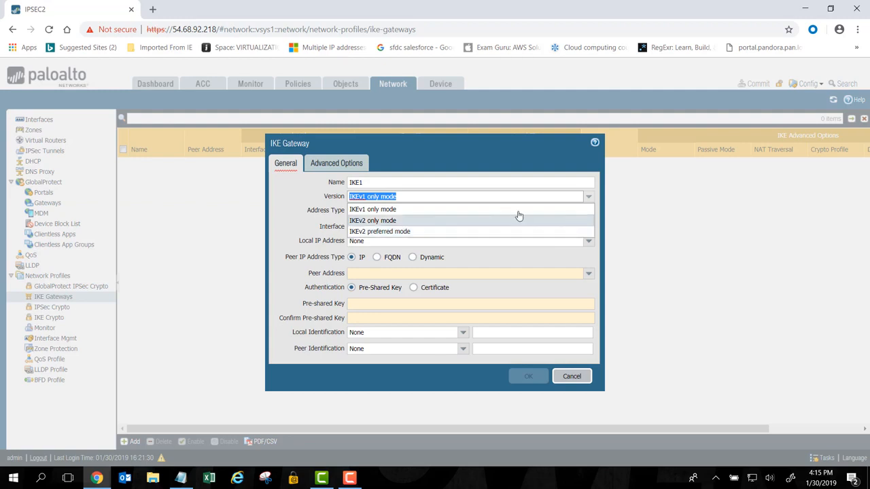
click(361, 215)
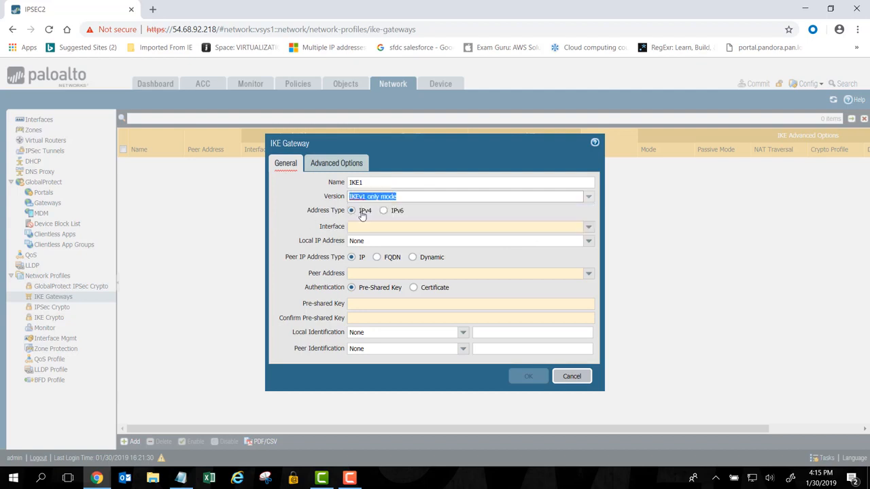
Step: Assign interface ethernet1/1 to the IKE gateway with local IP address 10.0.2.198/24
click(588, 226)
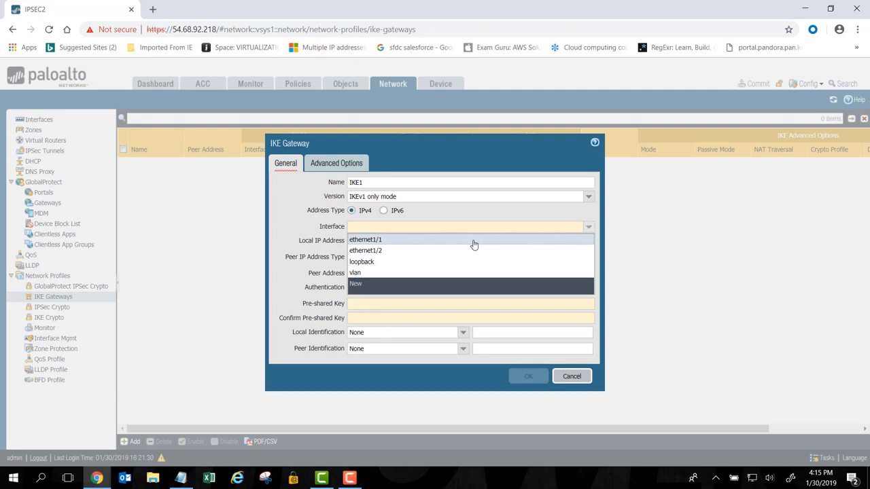
click(473, 245)
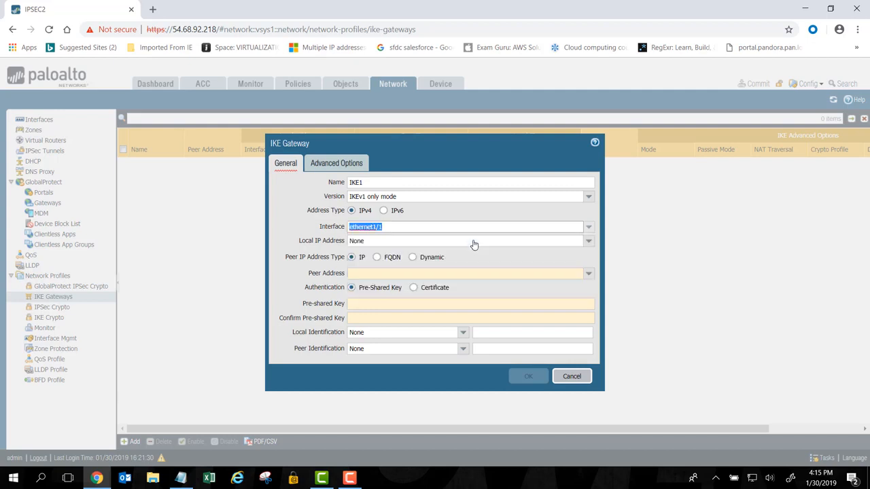
click(587, 241)
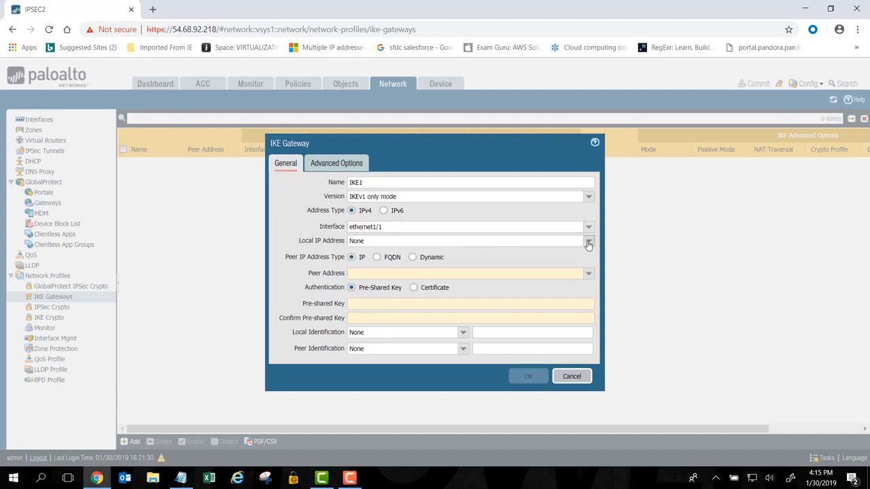
click(385, 266)
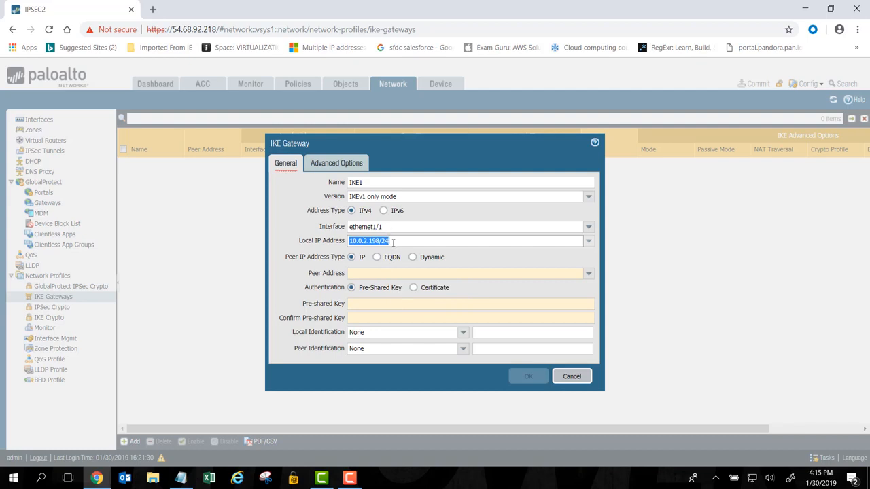
Step: Set the IKE gateway's peer address to 10.0.0.29
click(371, 272)
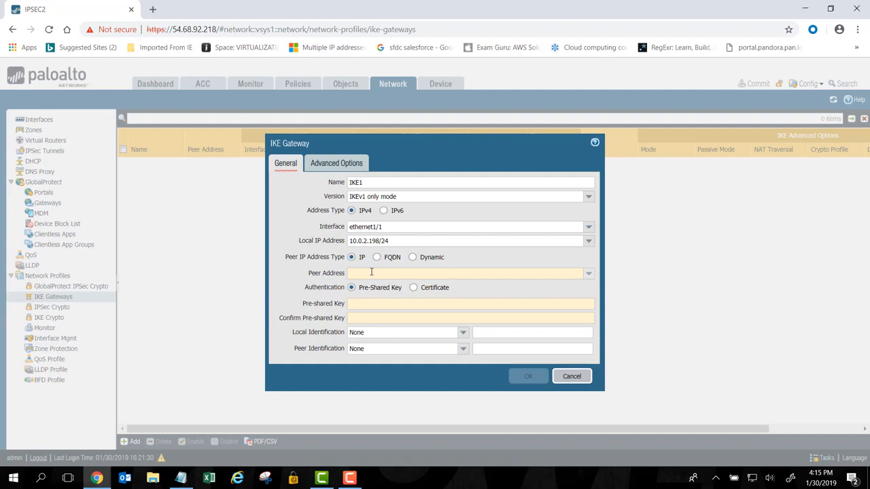
text(10.0.0.)
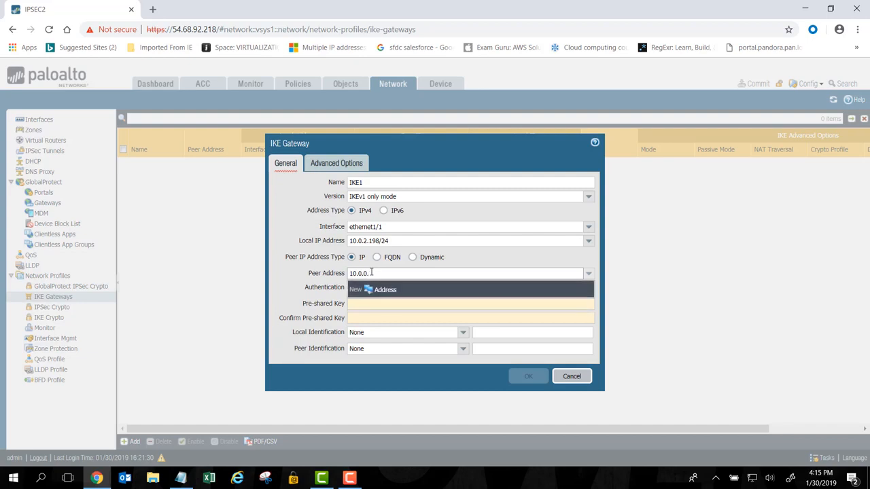
text(29)
click(323, 291)
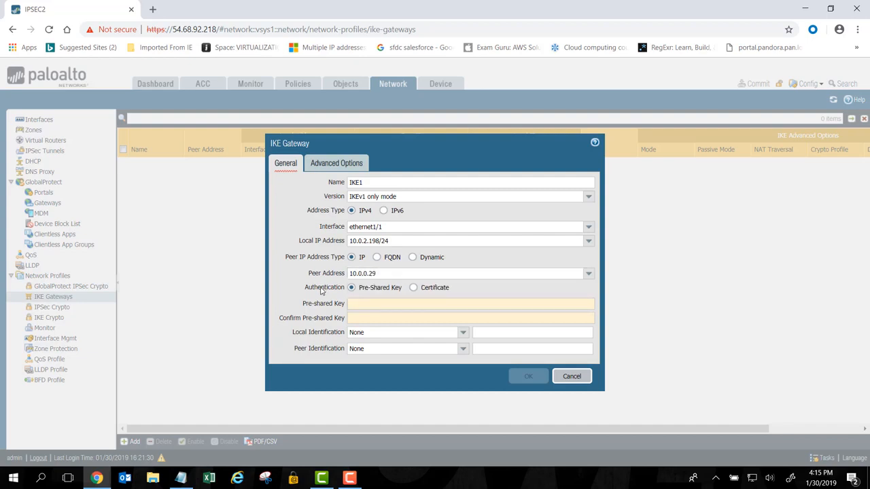
Step: Enter and confirm the pre-shared key for the IKE gateway
click(350, 304)
text(********)
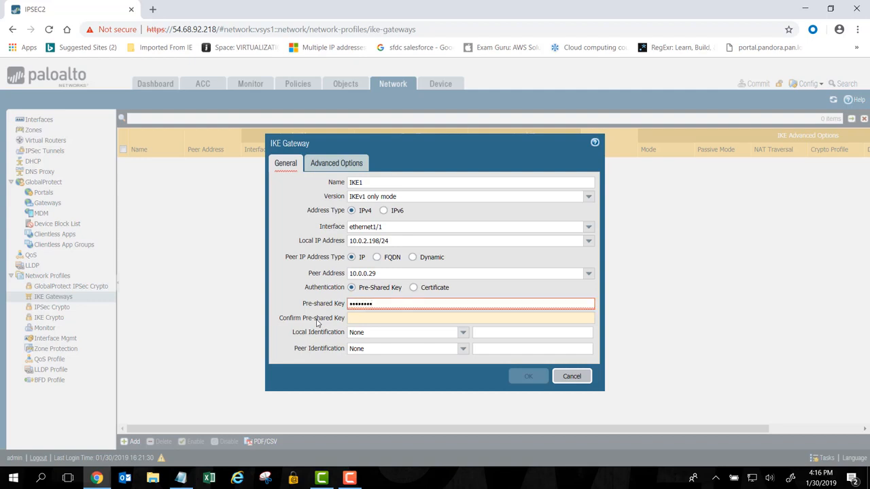
click(362, 317)
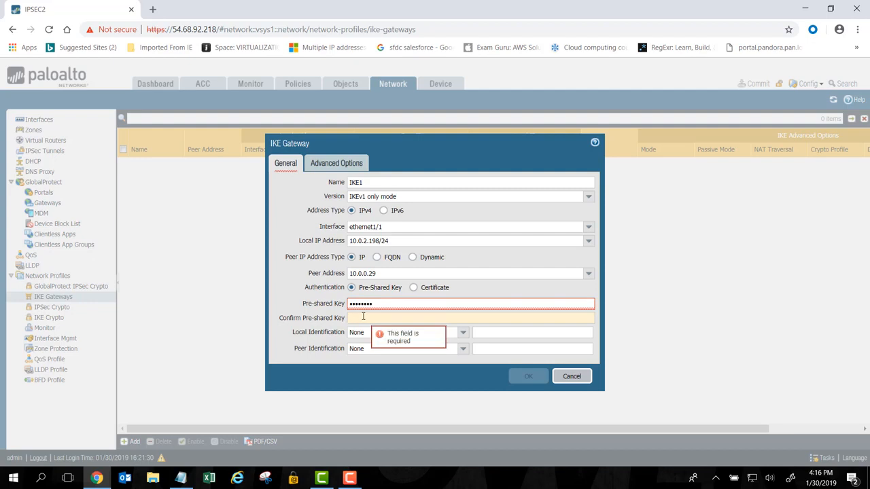
text(********)
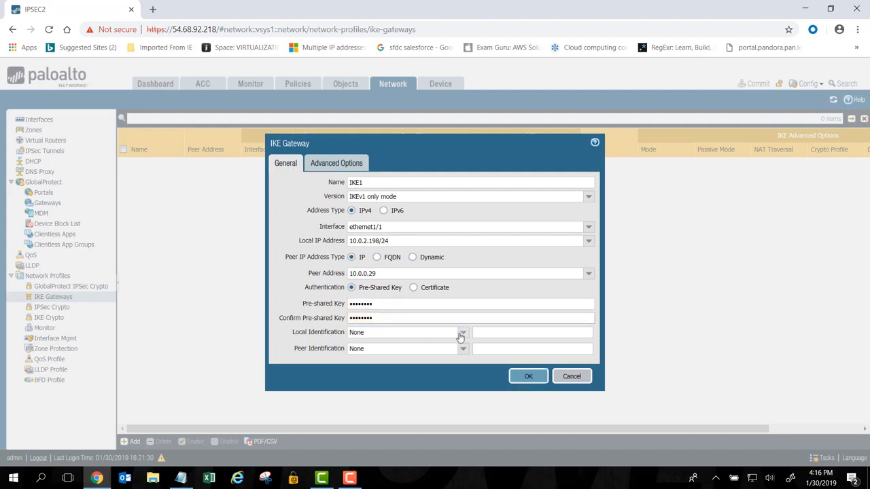
Step: Set local and peer identification to IP address, using 10.0.2.198 for local and 10.0.0.29 for peer
click(462, 332)
click(417, 366)
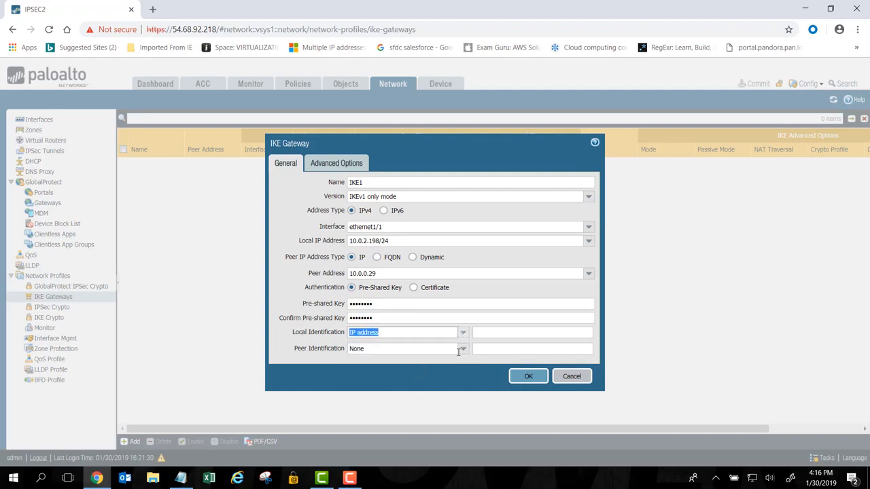
click(461, 350)
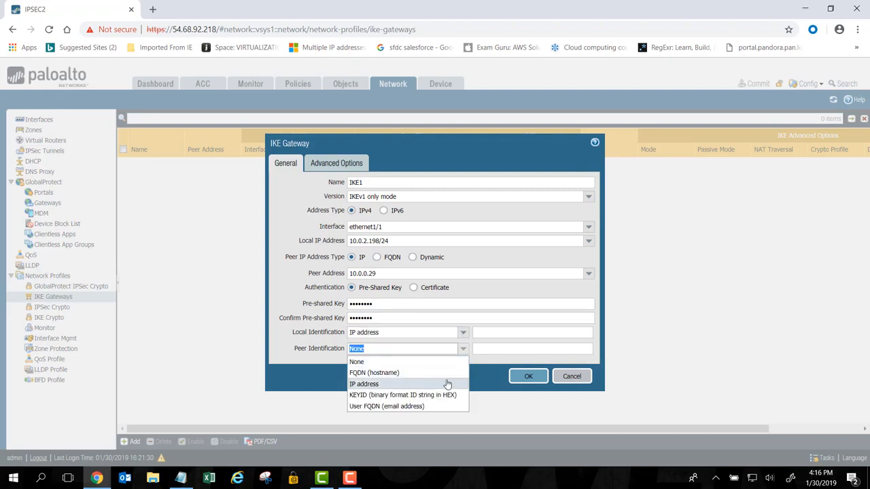
click(447, 384)
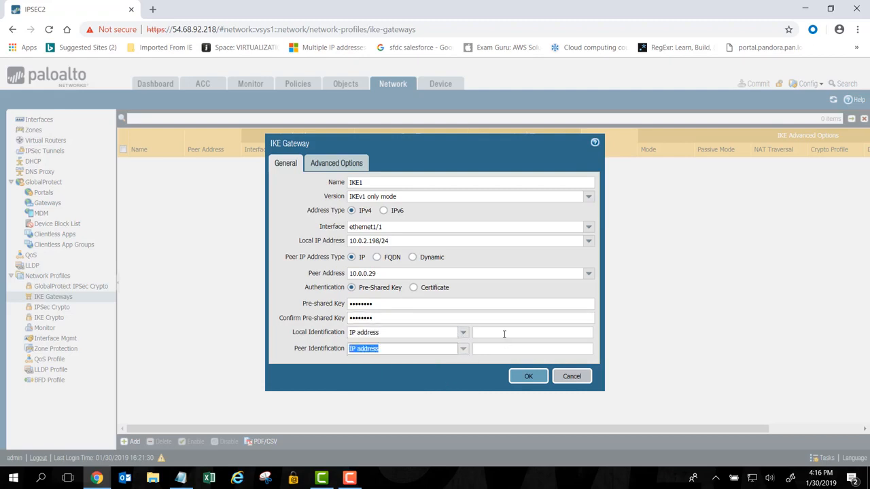
click(503, 334)
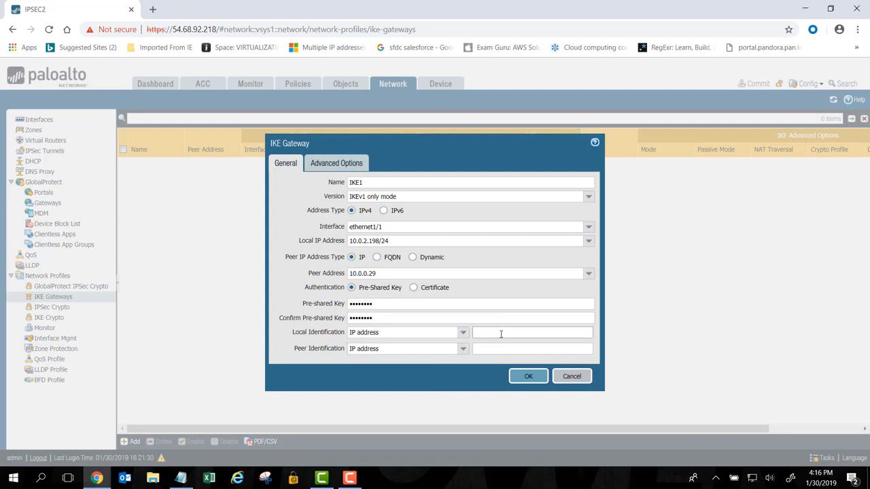
text(10.0.2.198)
click(498, 351)
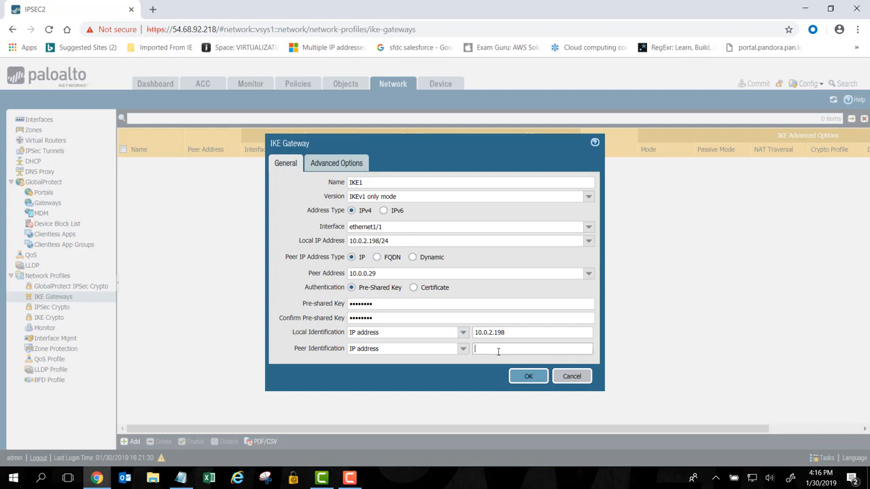
text(10.0.0.29)
Step: In the gateway's advanced options, keep exchange mode auto and choose the default IKE crypto profile
click(334, 171)
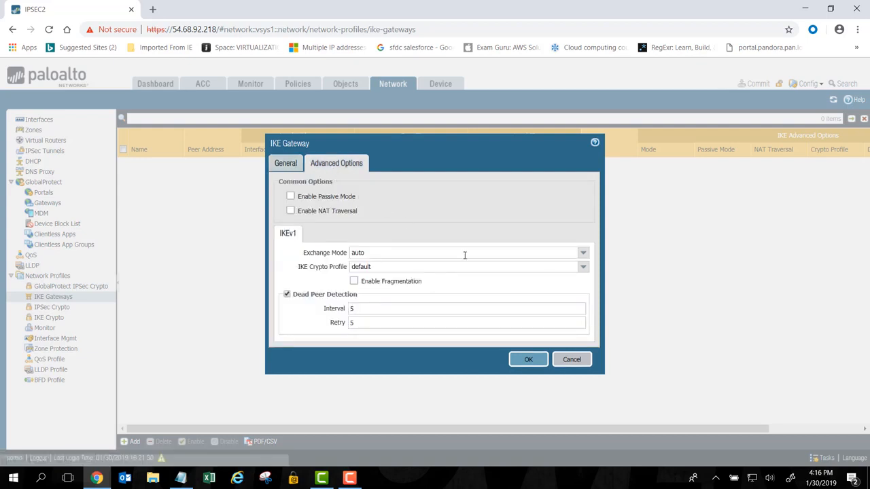
click(583, 253)
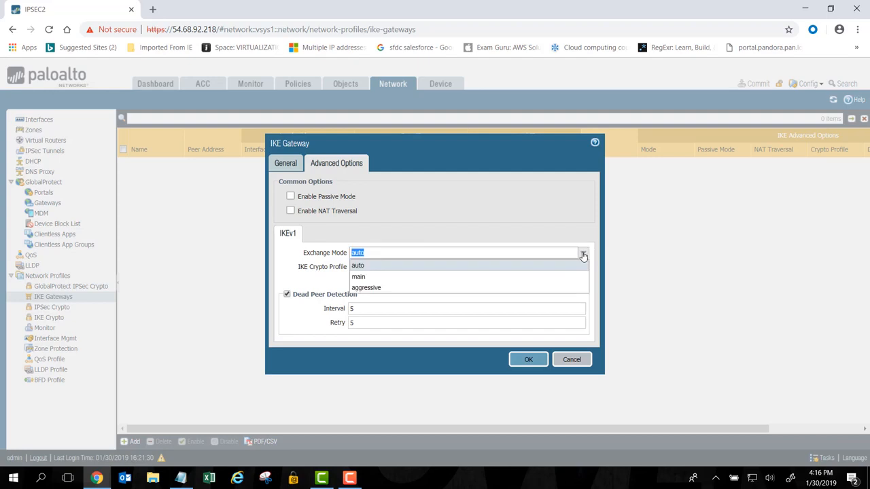
click(583, 254)
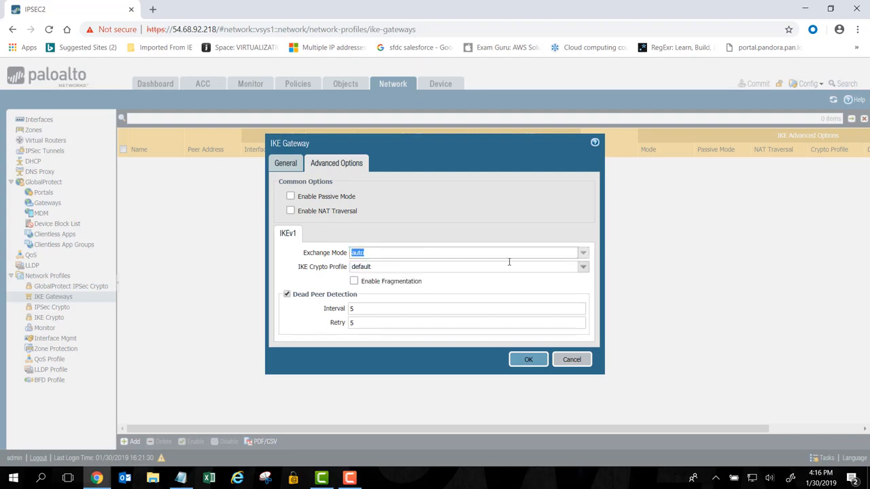
click(582, 267)
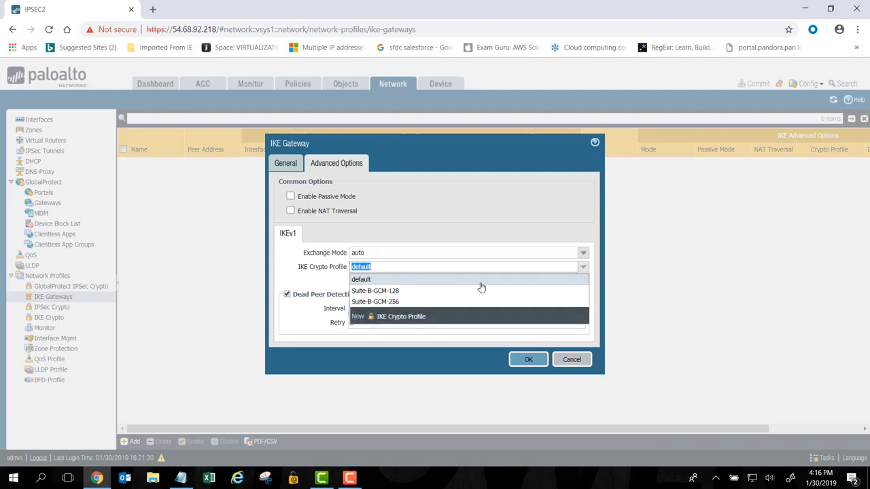
click(360, 283)
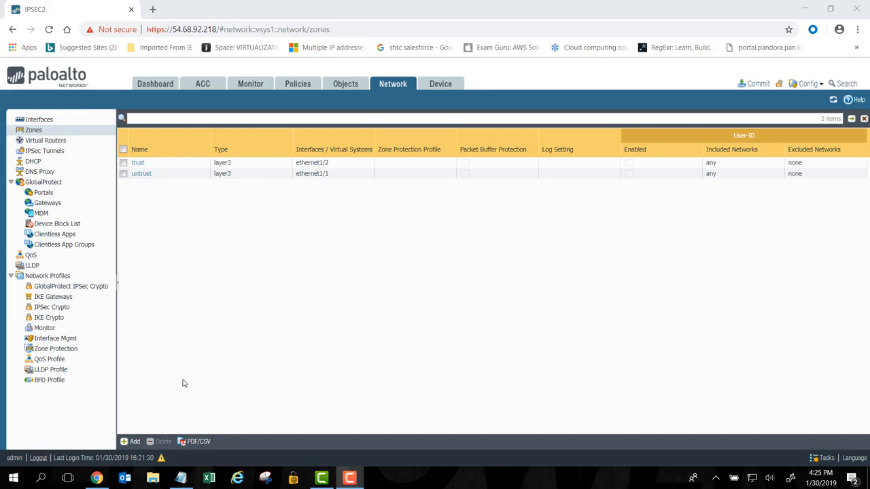
Step: Create a new zone named ipsec with type Layer3
click(136, 442)
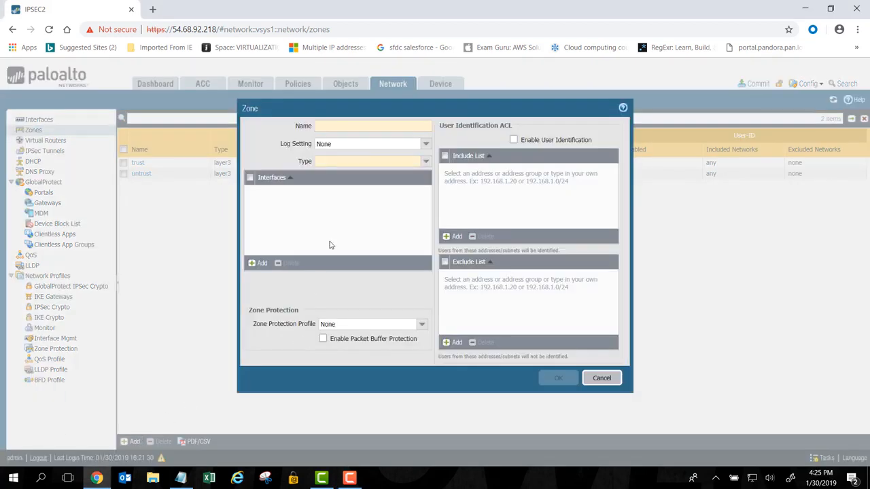
mouse_move(340, 124)
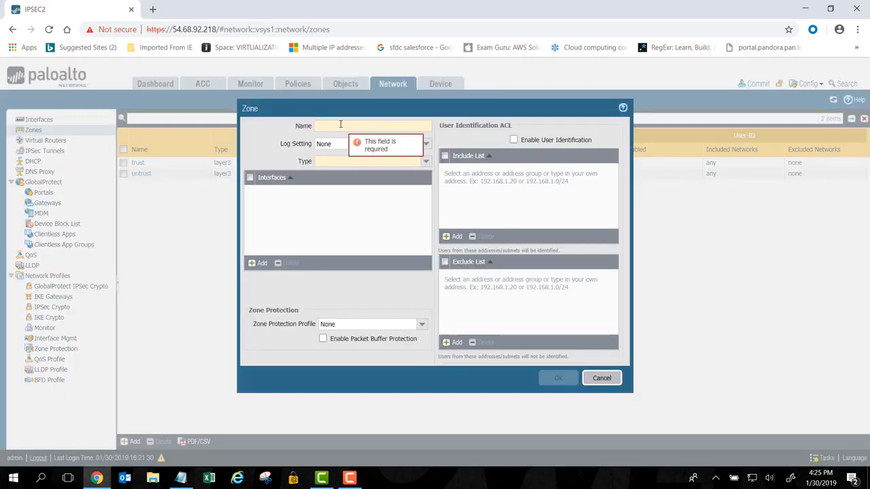
text(i)
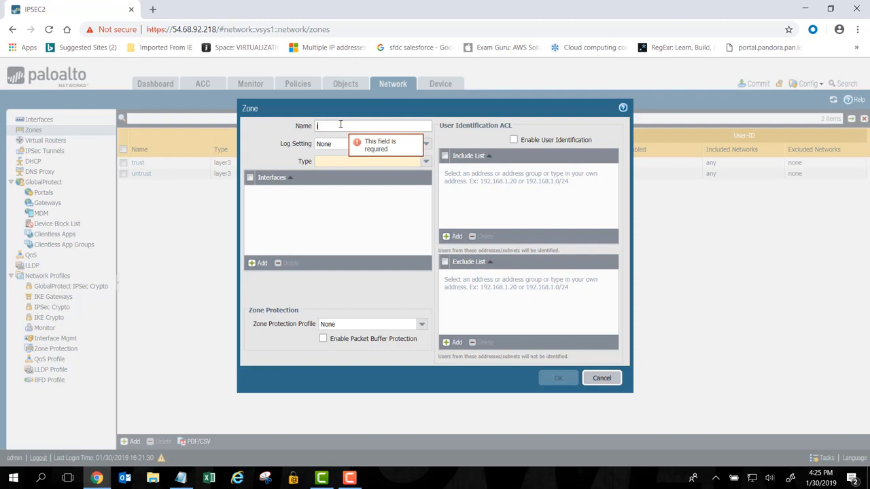
text(psec)
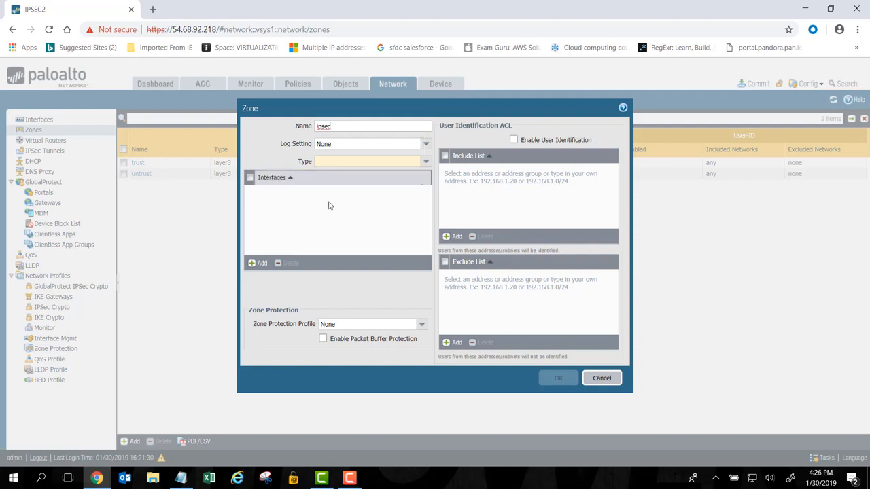
click(422, 162)
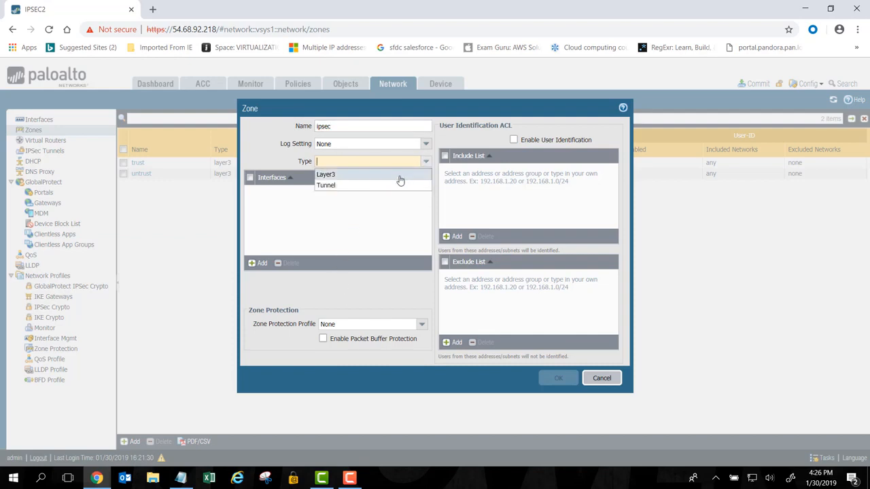
click(399, 176)
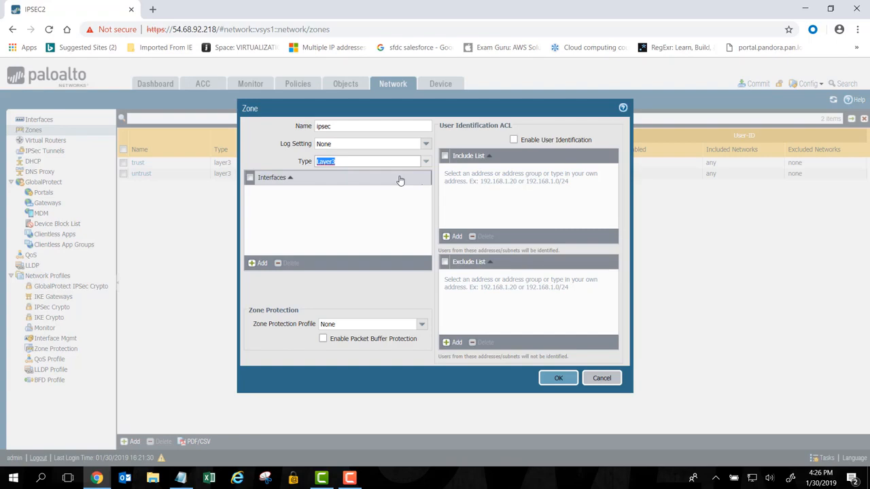
click(564, 381)
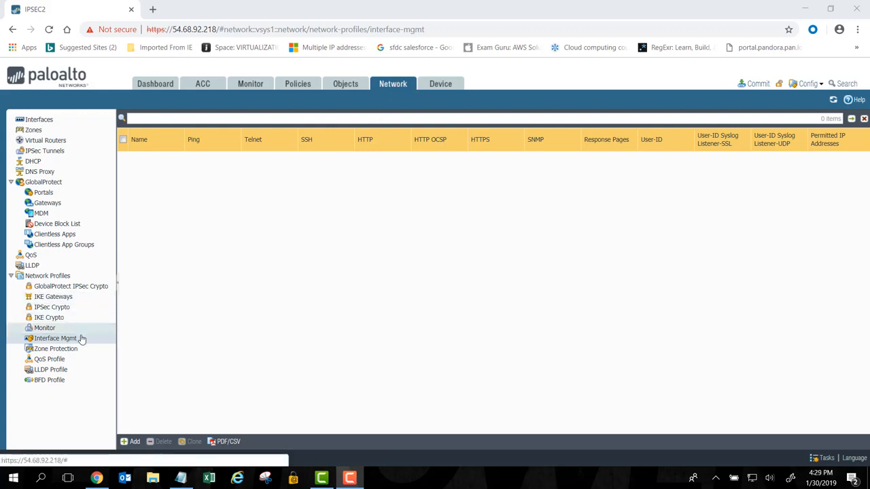
Step: Add an interface management profile named ping with the Ping network service enabled
click(135, 442)
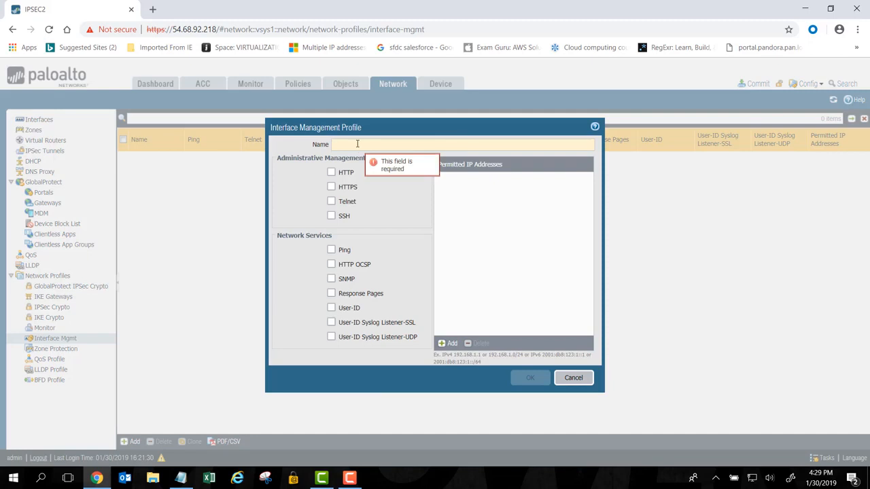
text(ping)
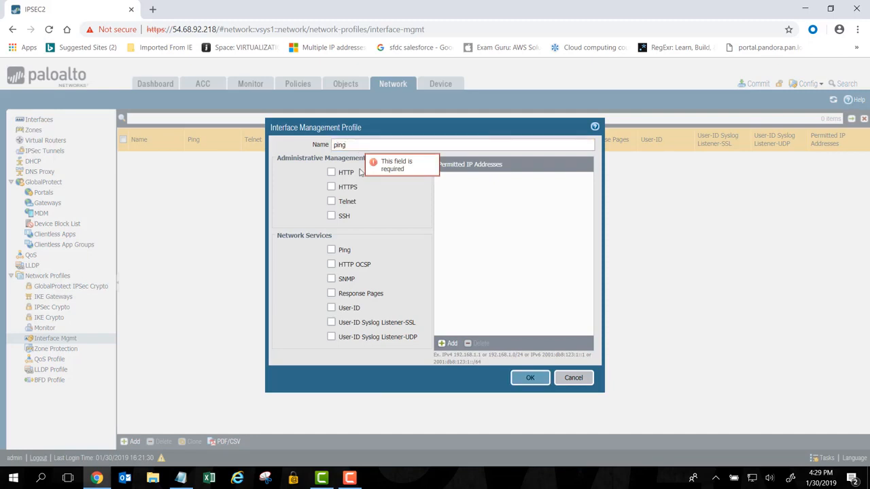
click(331, 250)
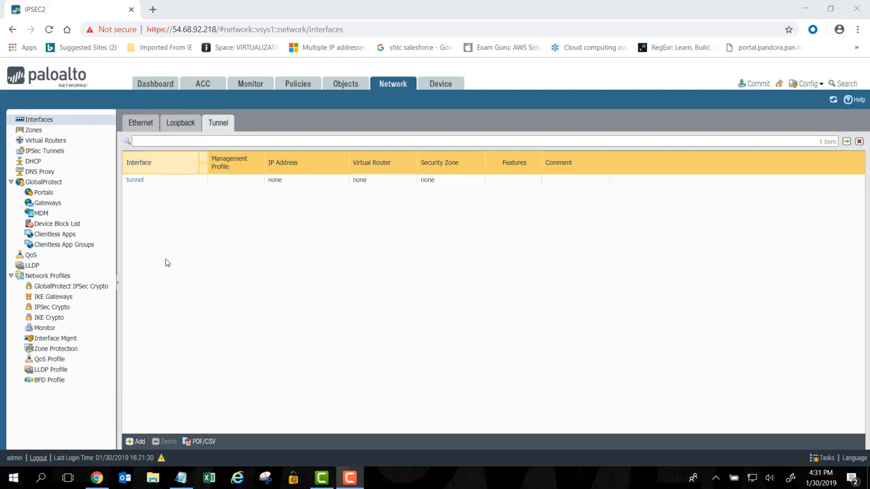
Step: Add tunnel interface number 1, assigning it to the default virtual router and the ipsec security zone
click(139, 443)
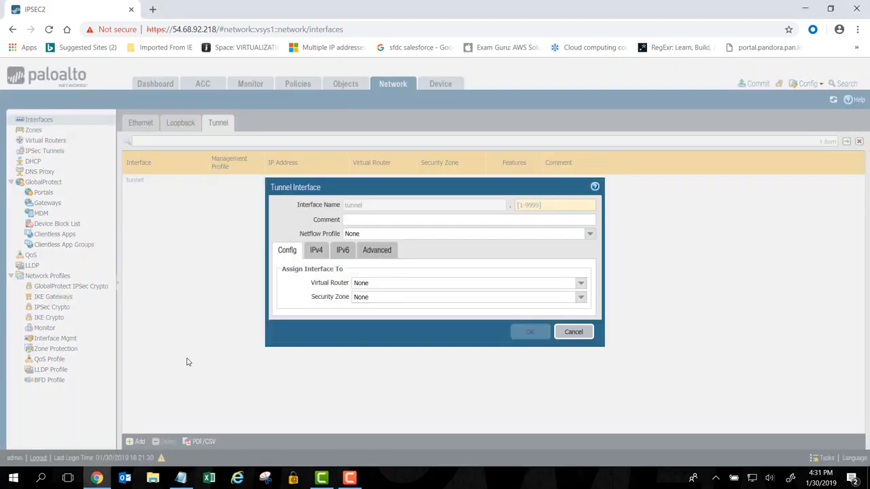
click(527, 206)
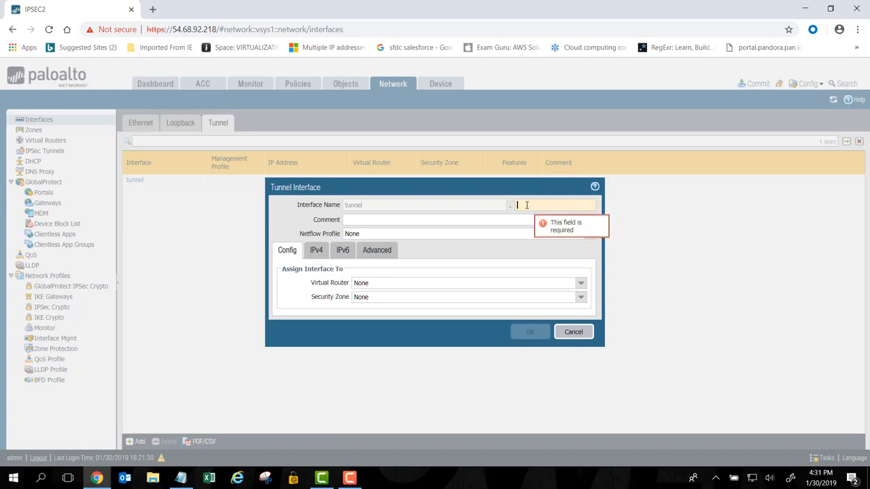
text(1)
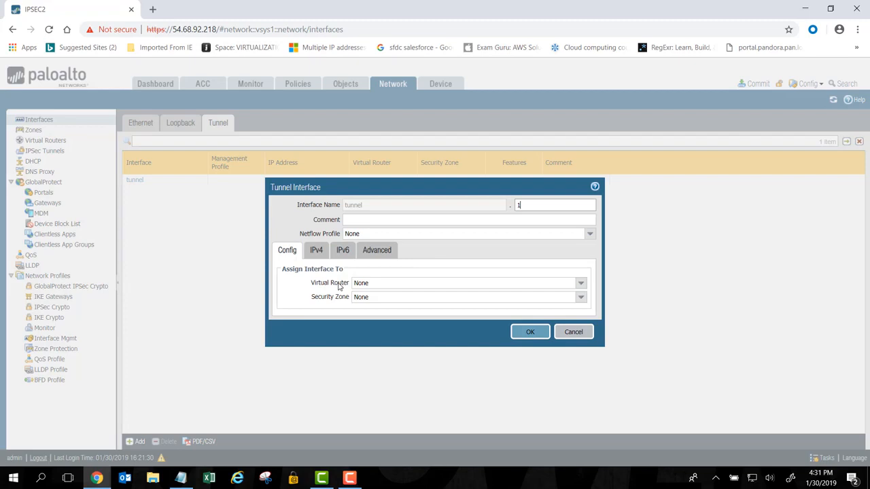
click(580, 284)
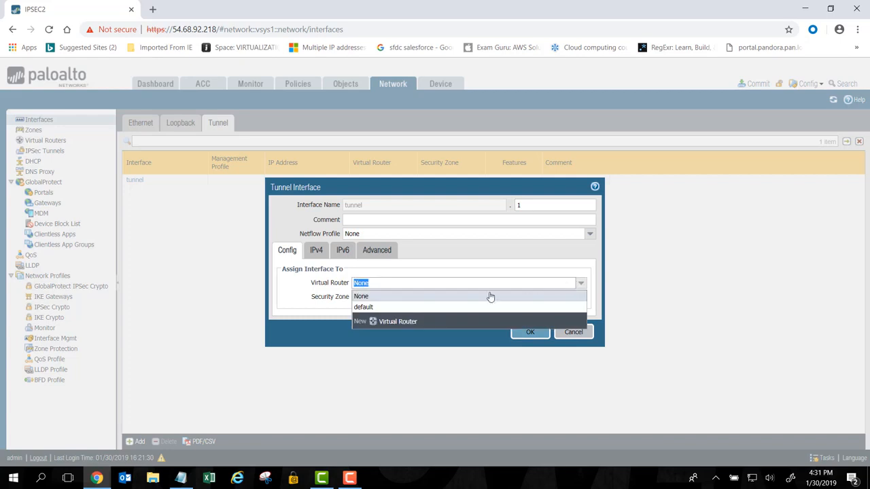
click(367, 309)
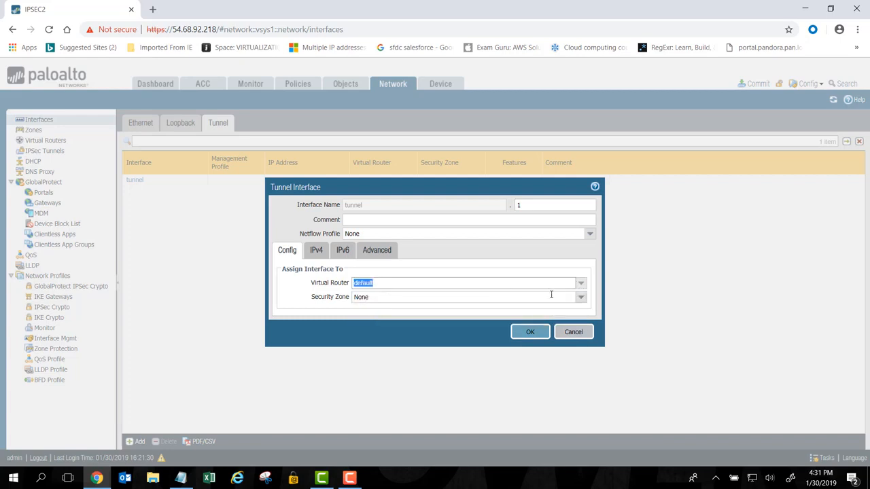
click(580, 298)
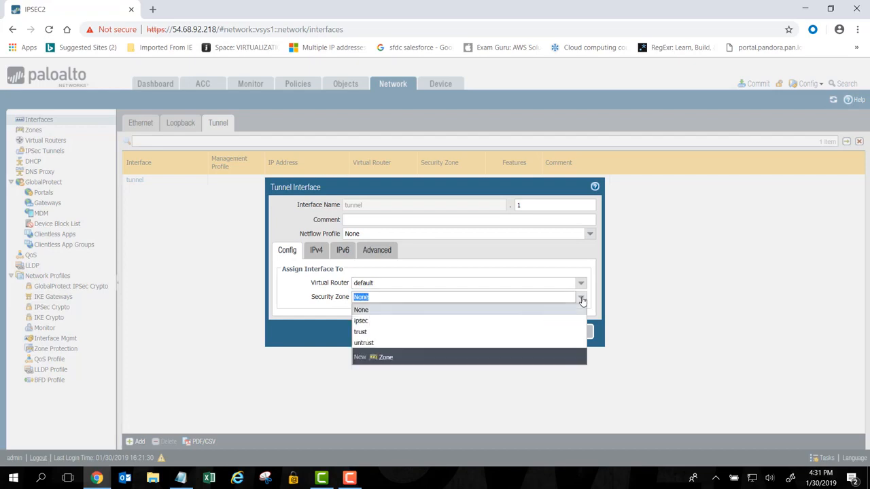
click(381, 322)
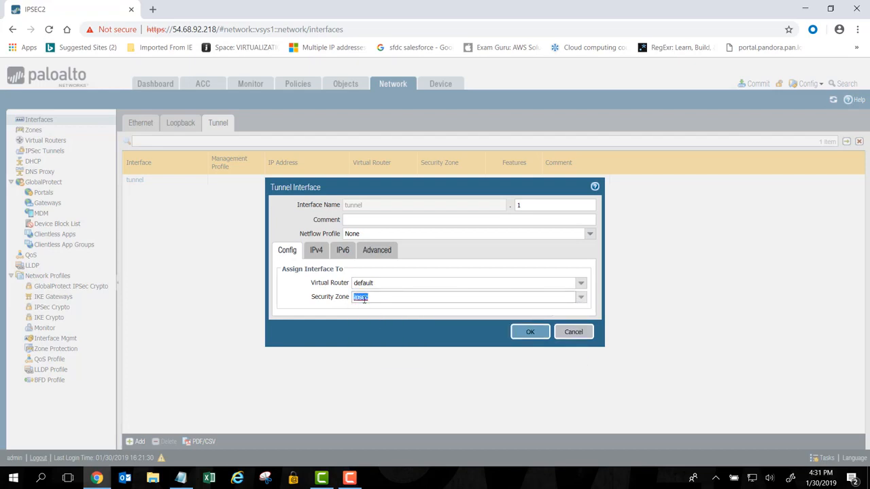
Step: Add the IPv4 address 10.10.10.2/30 to the tunnel interface
click(316, 252)
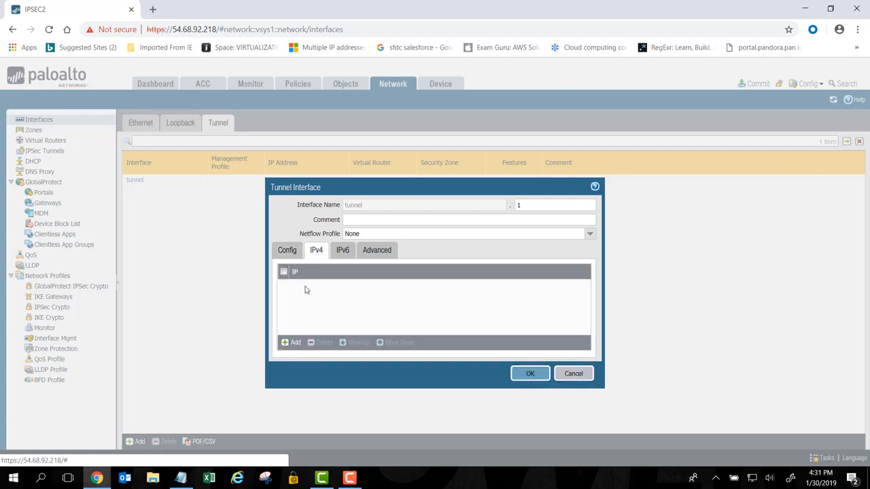
click(296, 343)
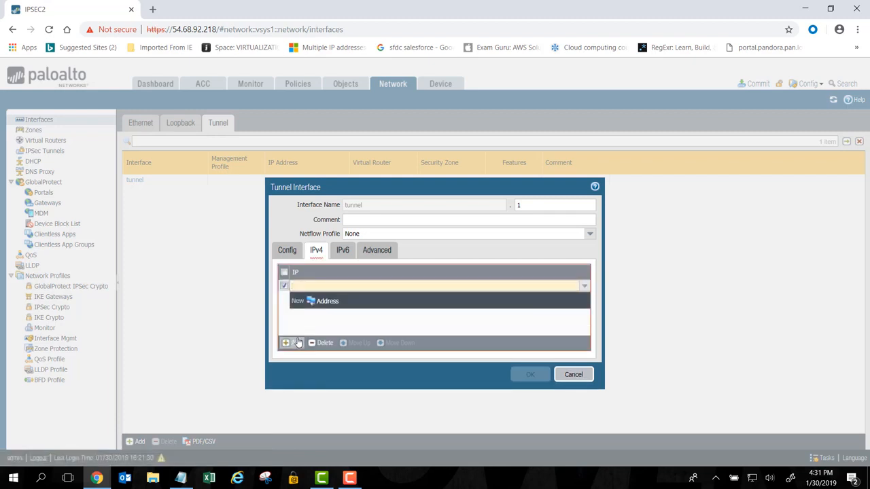
text(10)
key(BackSpace)
key(BackSpace)
key(BackSpace)
key(BackSpace)
text(10.10)
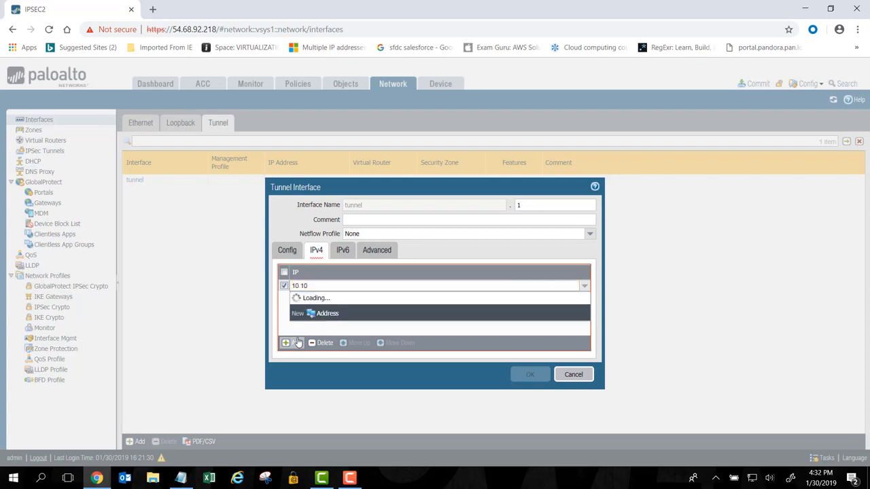
text(.10.2)
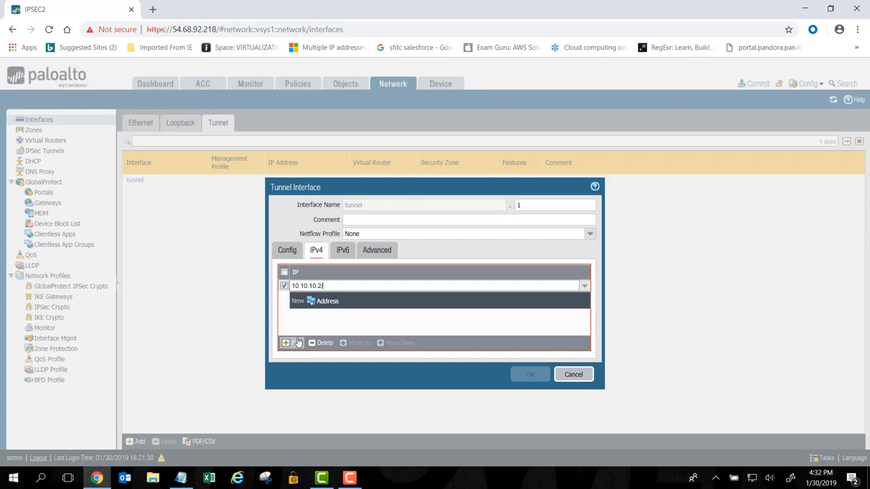
text(/30)
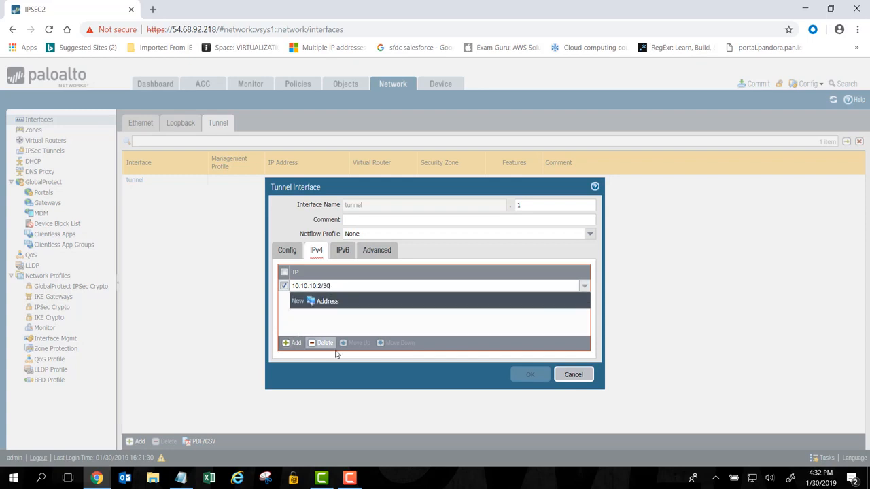
click(542, 342)
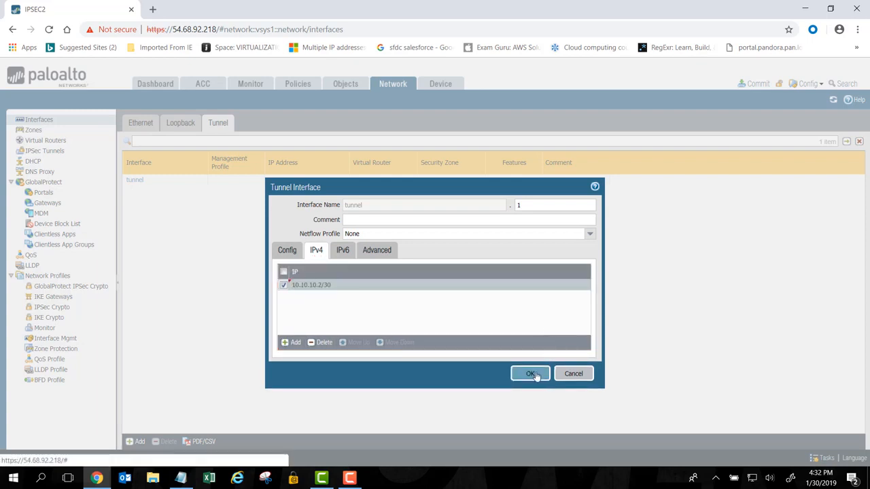
Step: Set the tunnel interface's management profile to ping and its MTU to 1427, and save the interface
click(380, 252)
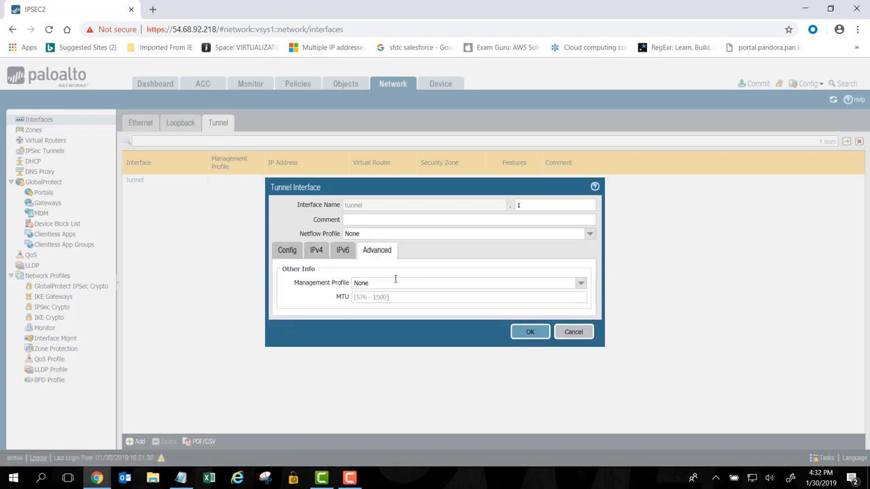
click(395, 280)
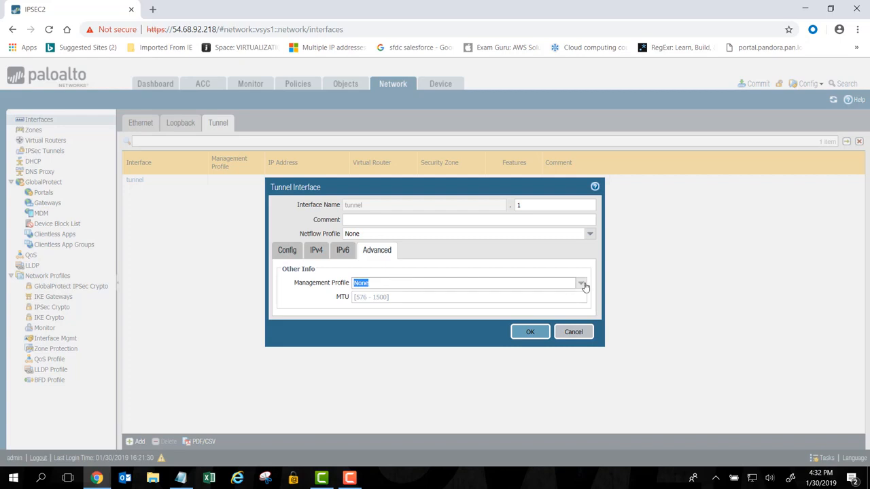
click(579, 282)
click(400, 307)
click(387, 298)
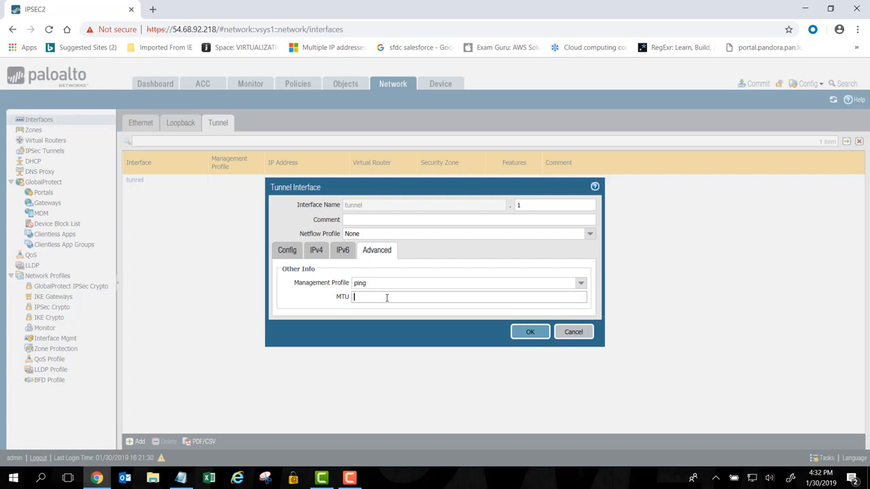
text(1427)
click(530, 333)
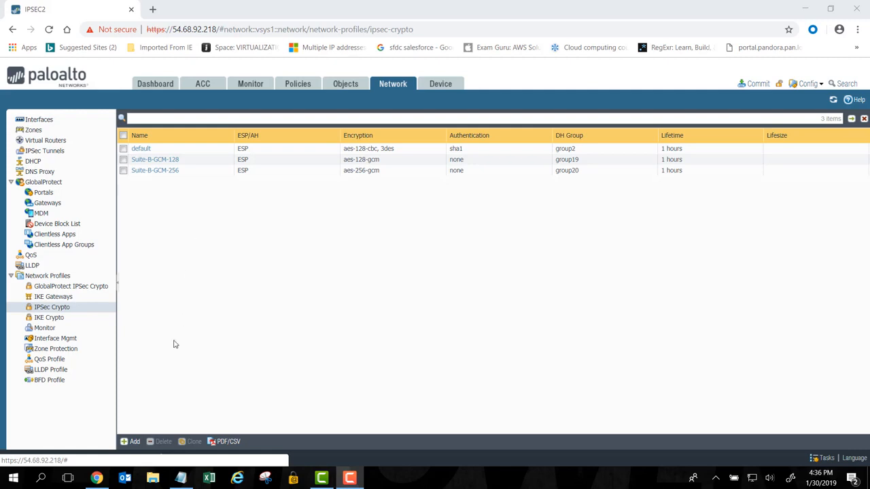
Step: Examine the options of a new IPSec crypto profile and close it without saving
click(136, 442)
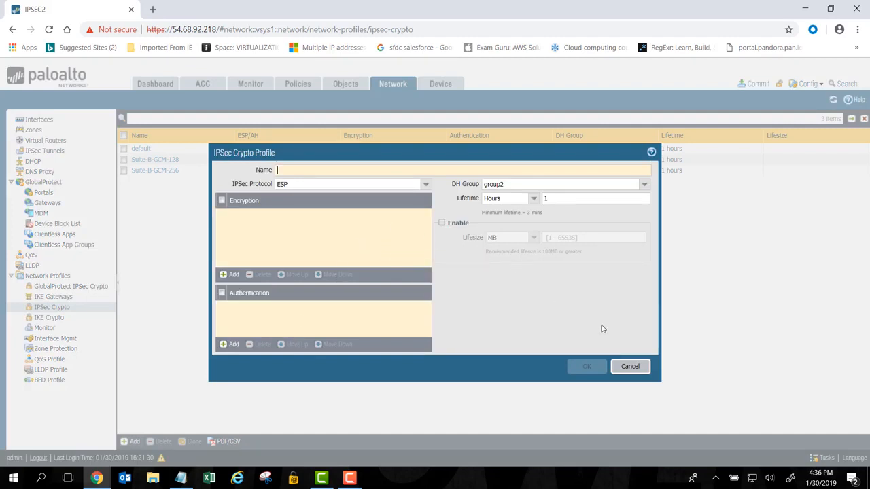
click(636, 369)
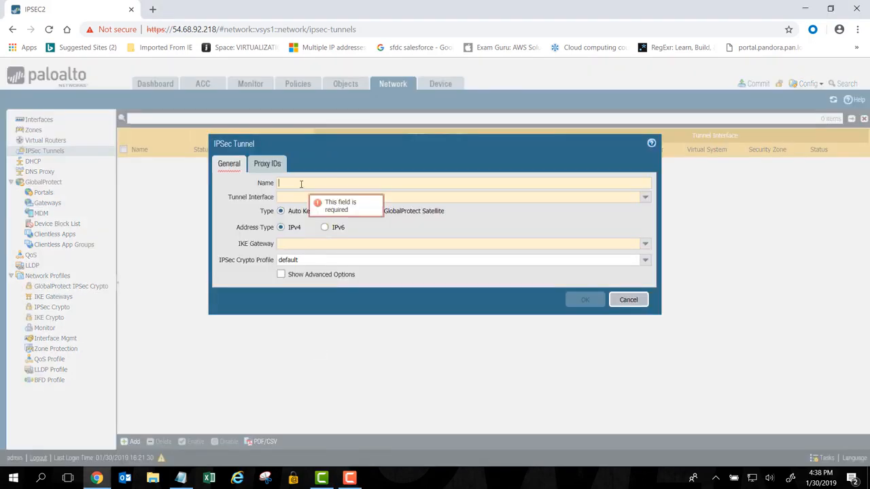
Step: Name the new IPSec tunnel IPSEC1 and assign it tunnel interface tunnel.1 and IKE gateway IKE1
text(IPSEC1)
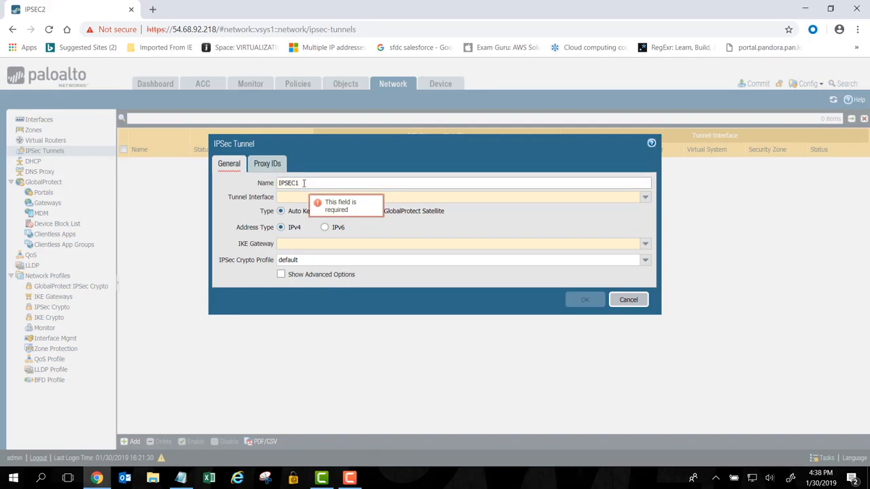
click(644, 197)
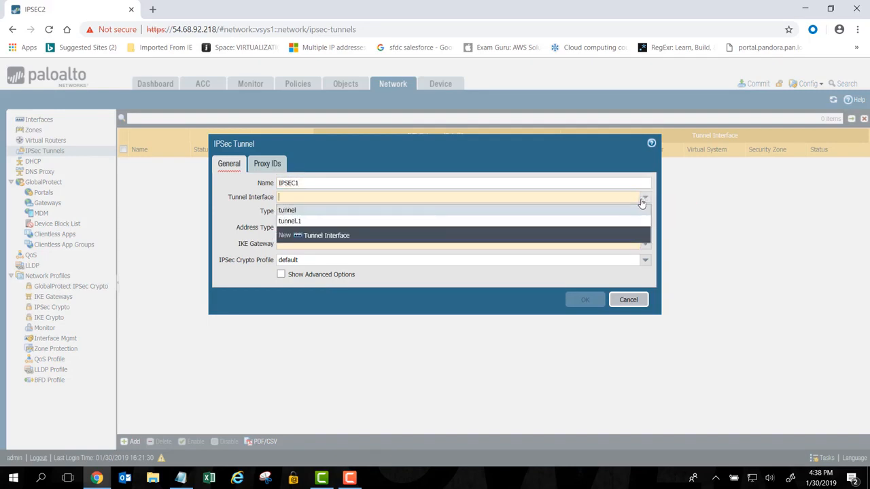
click(576, 221)
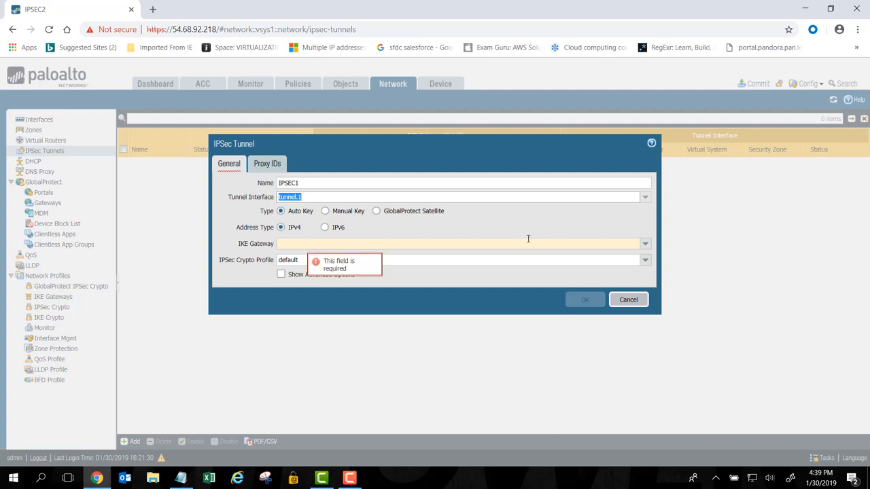
click(639, 243)
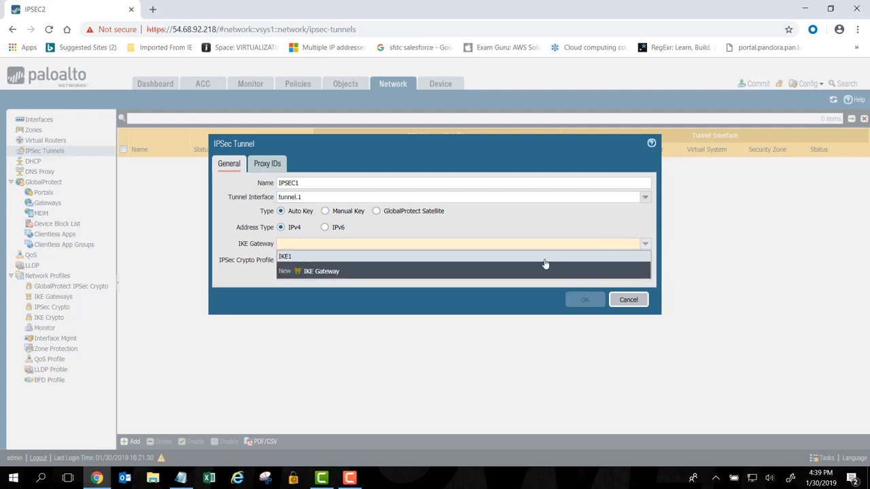
click(410, 257)
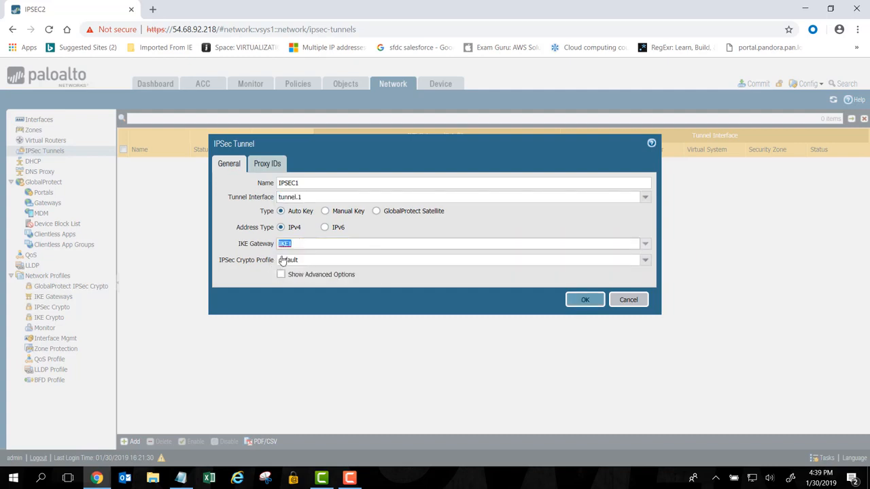
Step: Select the default IPSec crypto profile, show the tunnel's advanced options and save the IPSec tunnel
click(644, 263)
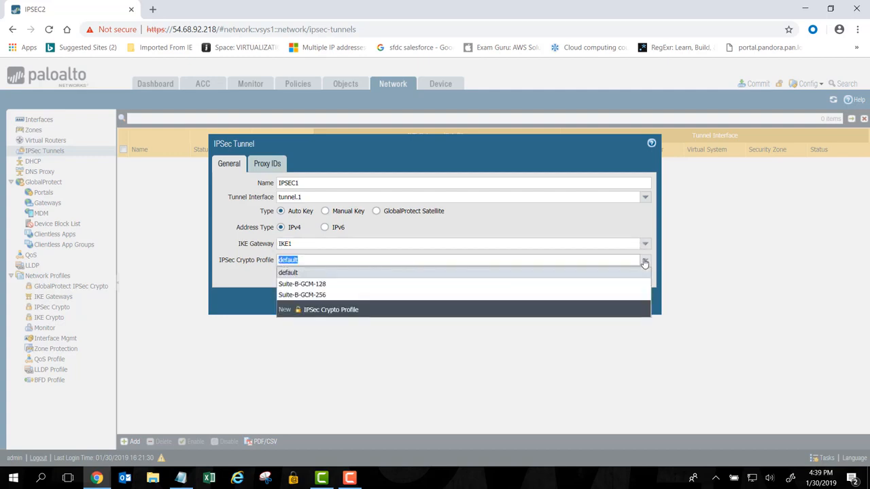
click(478, 275)
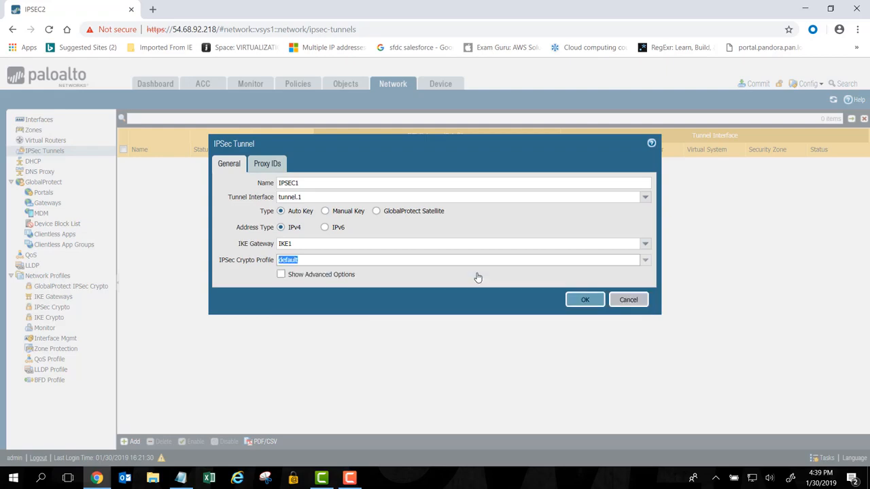
click(281, 276)
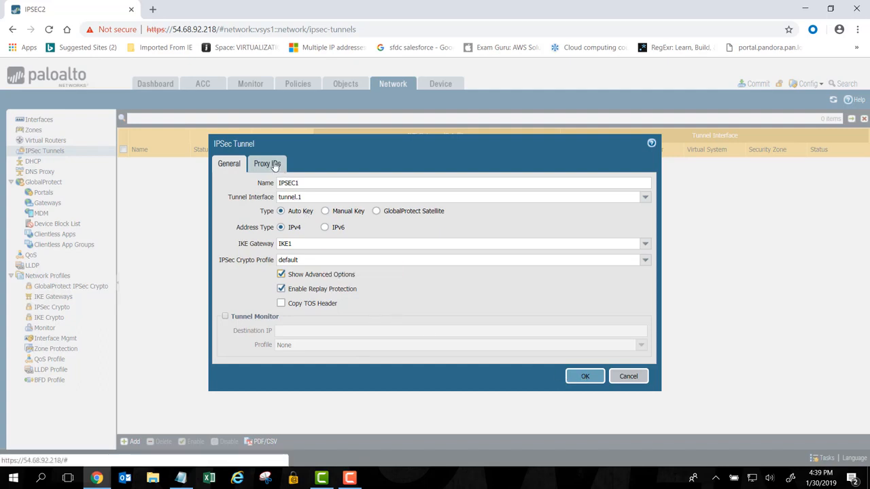
click(583, 377)
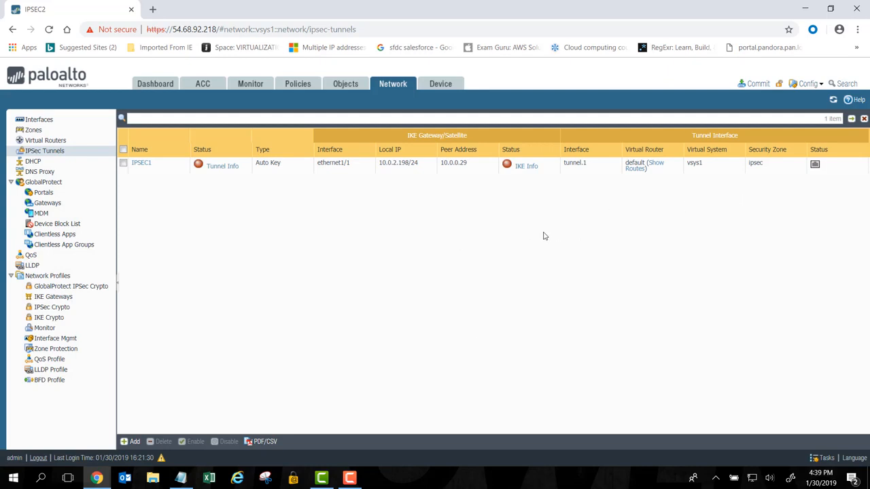
Step: Commit all pending configuration changes to the firewall and close the commit status
click(753, 82)
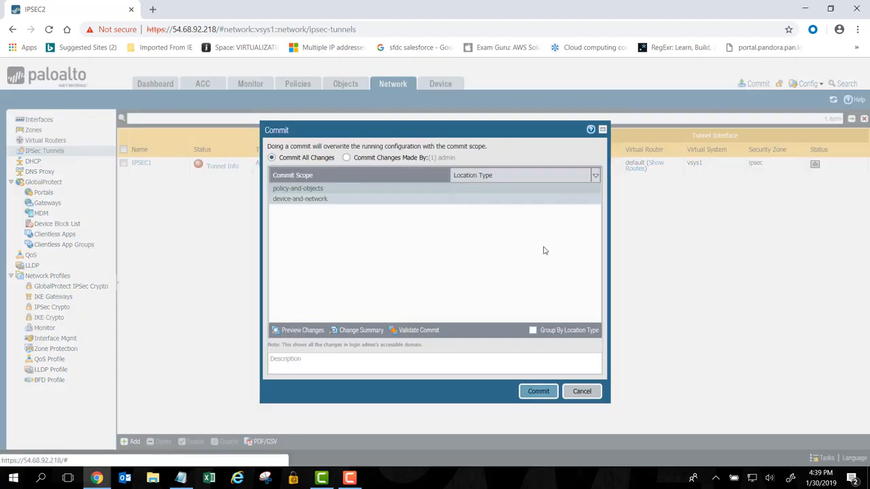
click(539, 393)
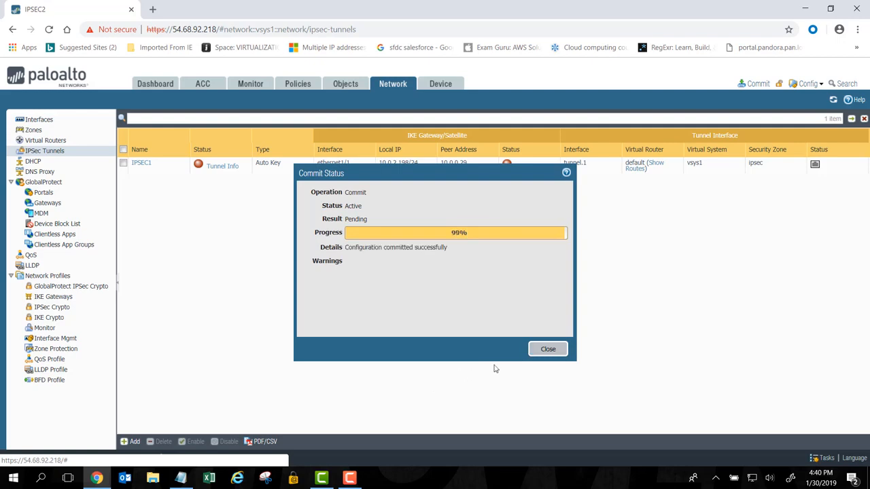
click(548, 350)
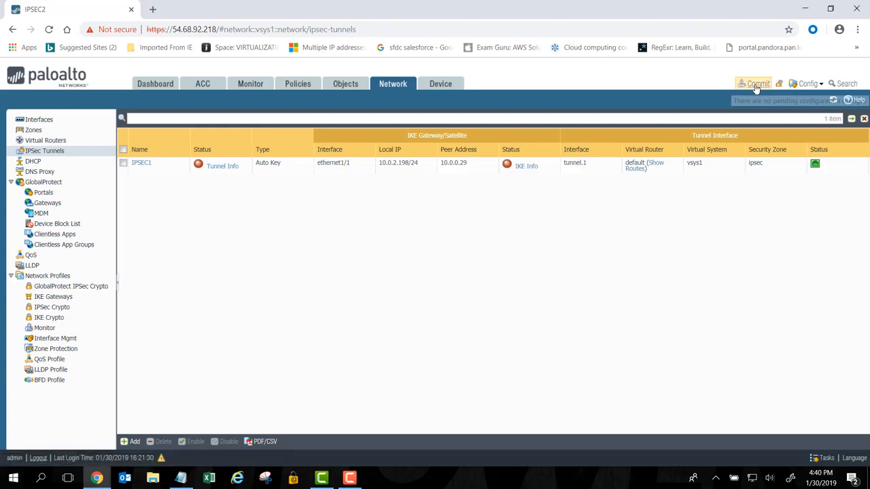
Step: Refresh the IPSec tunnel list and inspect the IKE info and tunnel info of IPSEC1
click(833, 102)
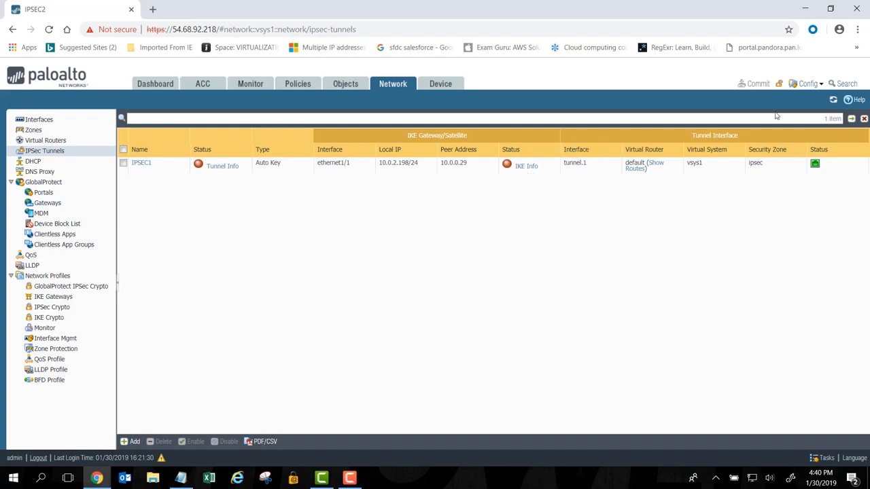
click(832, 100)
click(526, 167)
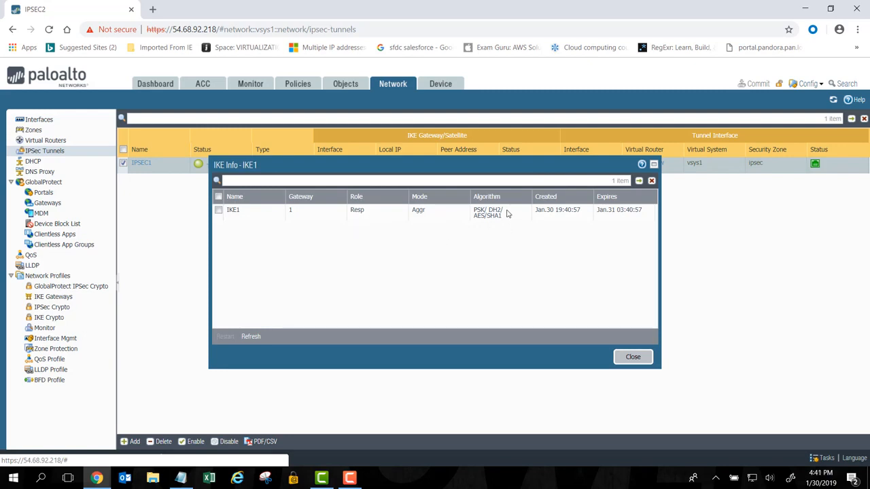
click(633, 357)
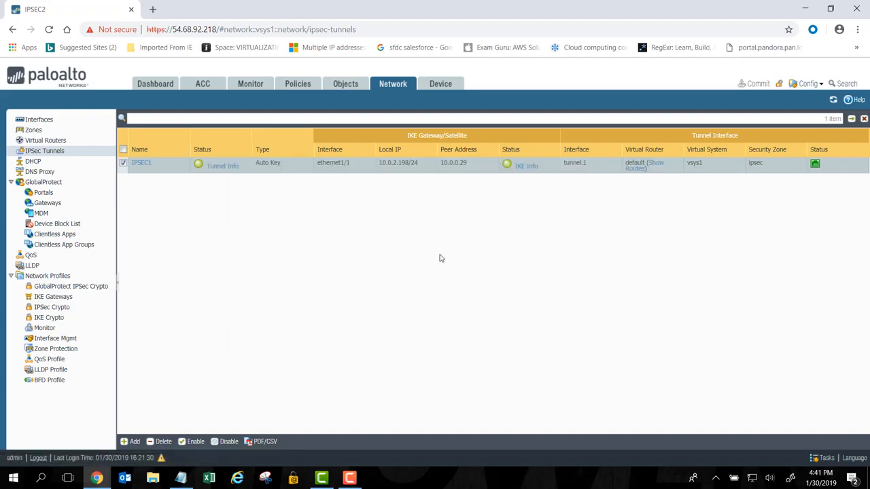
click(217, 166)
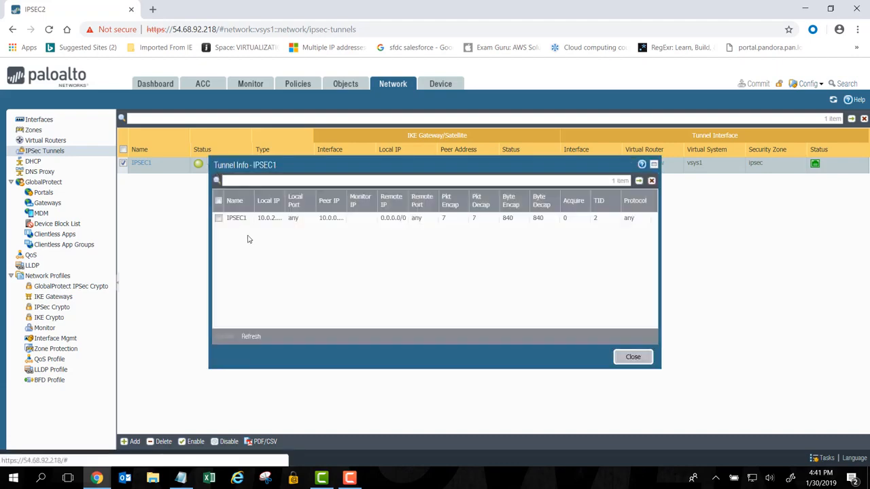